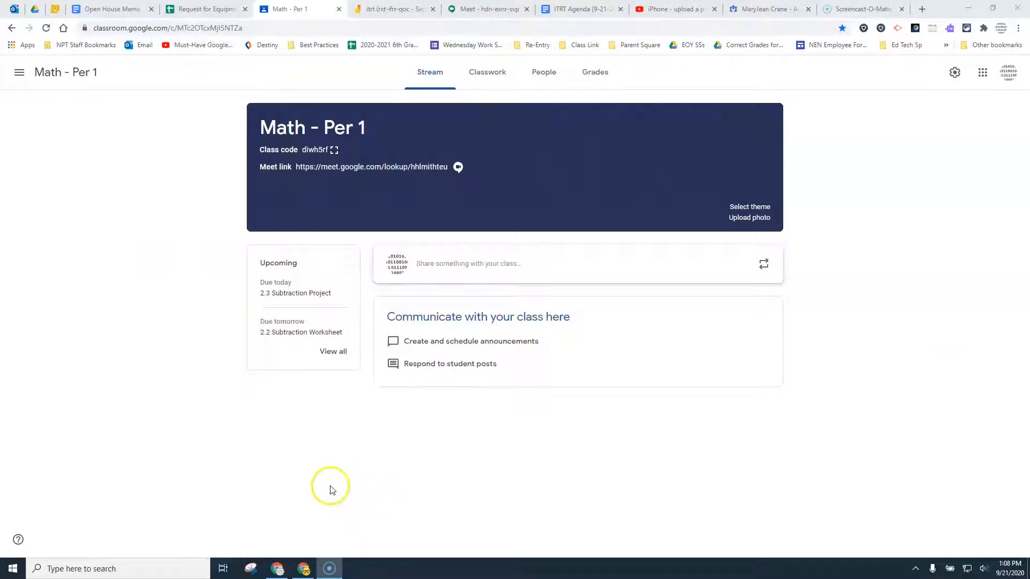
Step: View the Screencastify folder in Google Drive that holds the open house video, and return to the Math - Per 1 class
{"action": "left_click", "coordinate": [35, 9]}
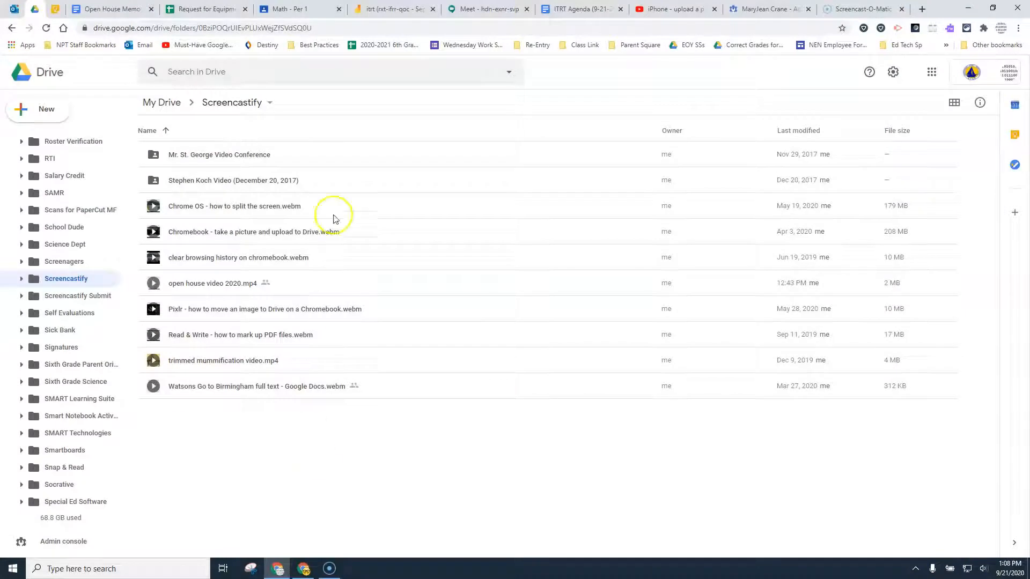
{"action": "left_click", "coordinate": [310, 10]}
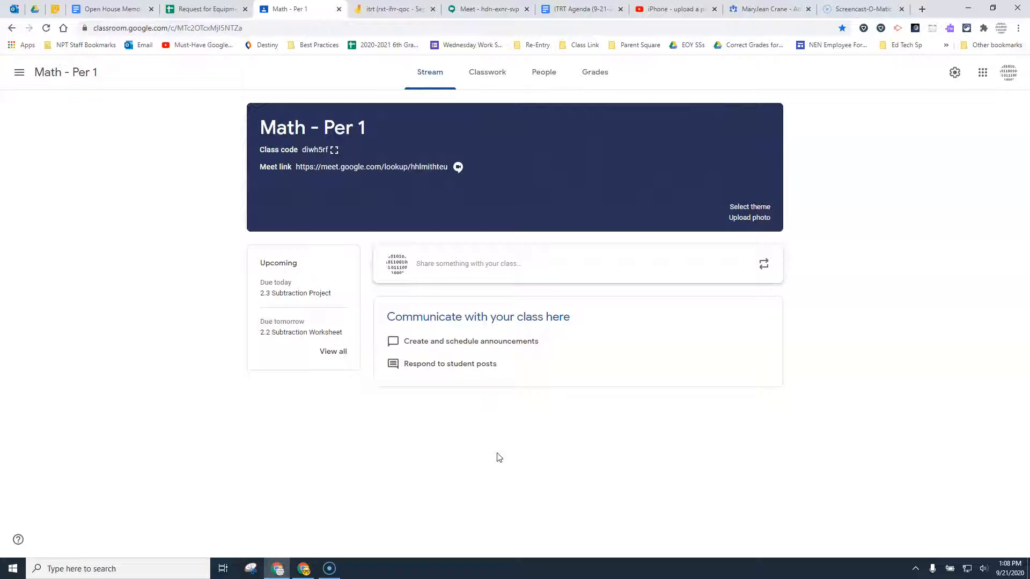
Step: Add a topic named "Open House" to the classwork of Math - Per 1
{"action": "left_click", "coordinate": [497, 74]}
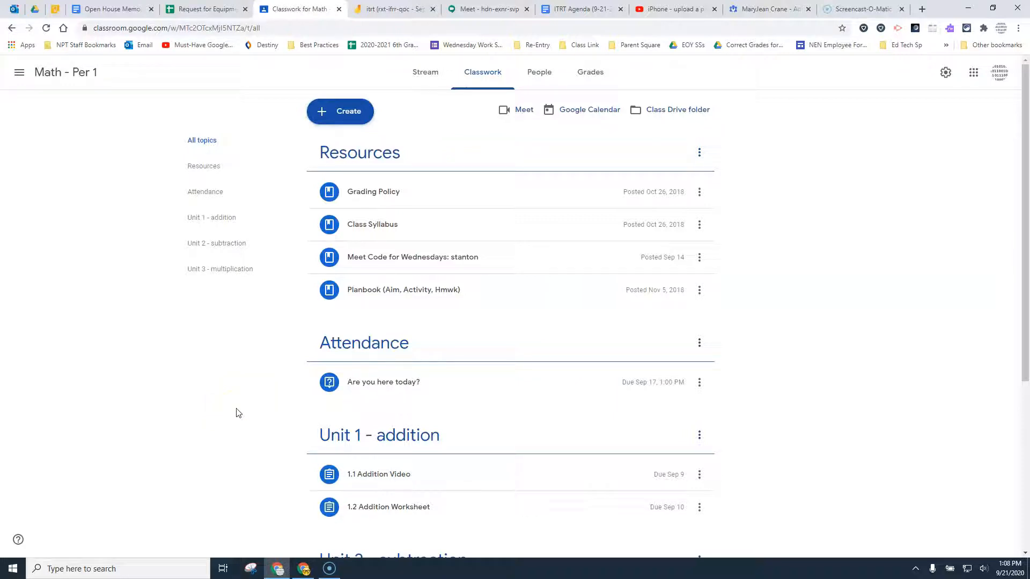
{"action": "left_click", "coordinate": [323, 114]}
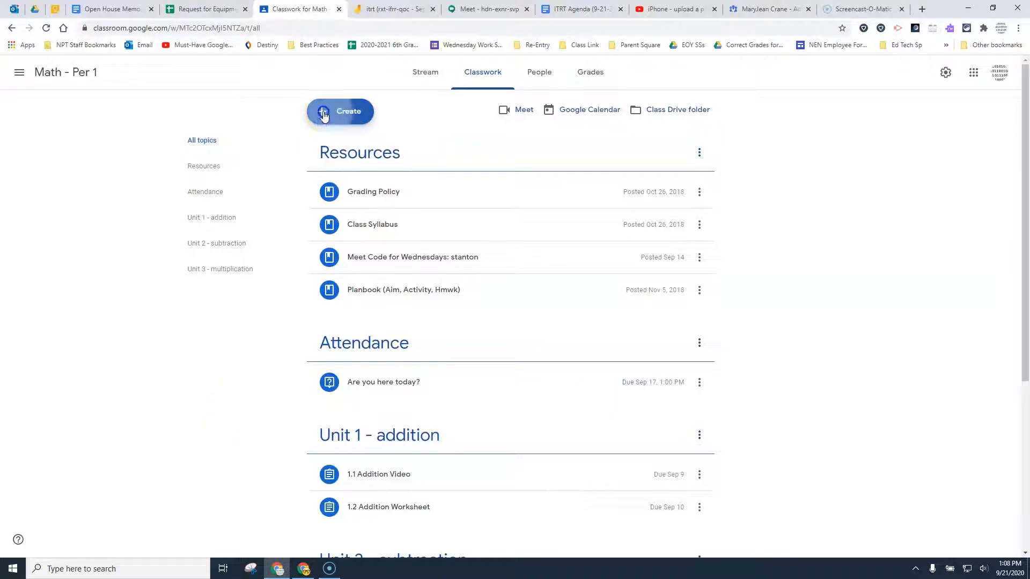
{"action": "left_click", "coordinate": [337, 287]}
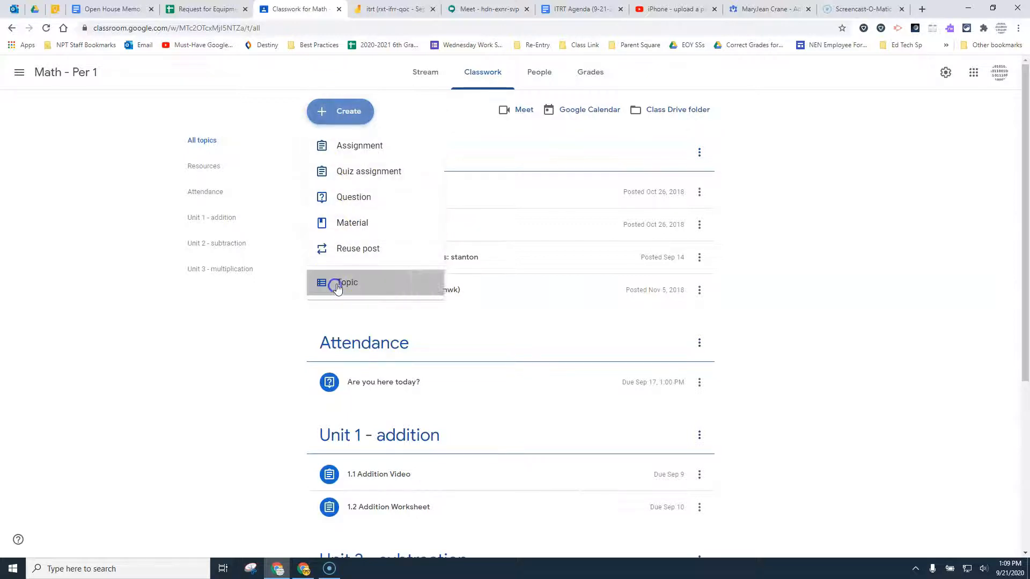
{"action": "type", "text": "Open House"}
{"action": "left_click", "coordinate": [563, 341]}
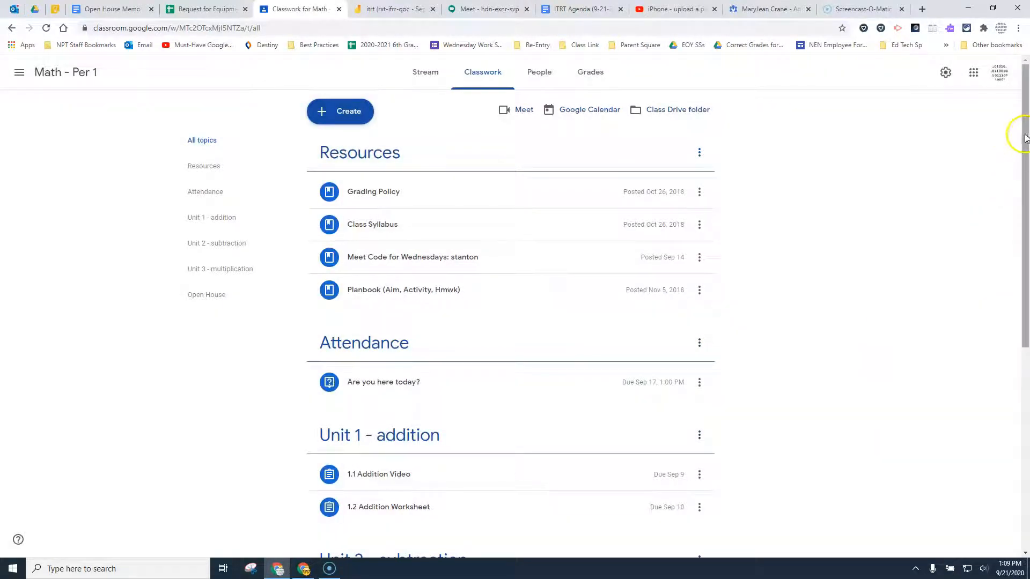
Step: Move the Open House topic above Resources so it comes first in the classwork
{"action": "left_click_drag", "start_coordinate": [1025, 138], "coordinate": [1020, 341]}
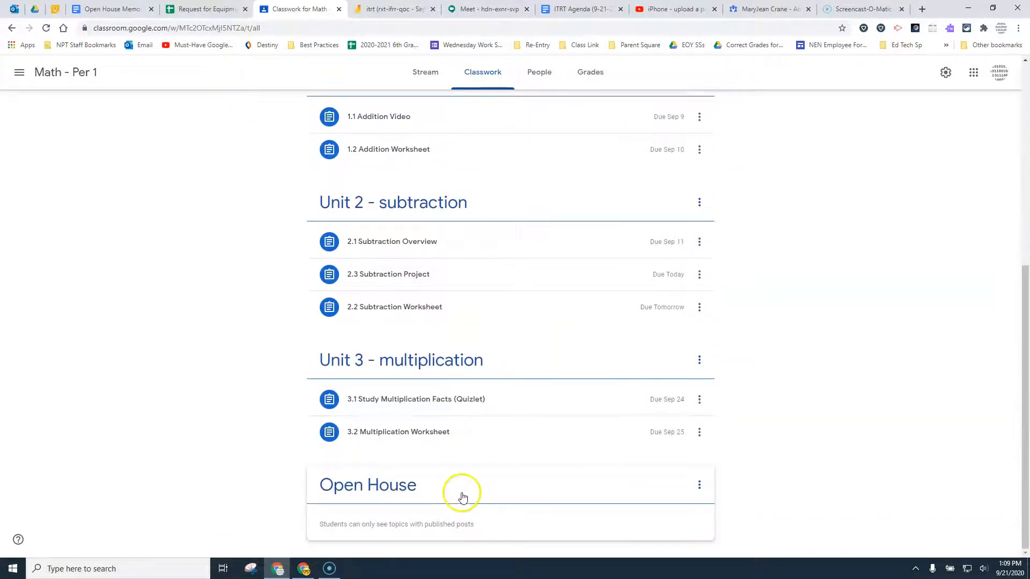
{"action": "left_click_drag", "start_coordinate": [461, 492], "coordinate": [481, 150]}
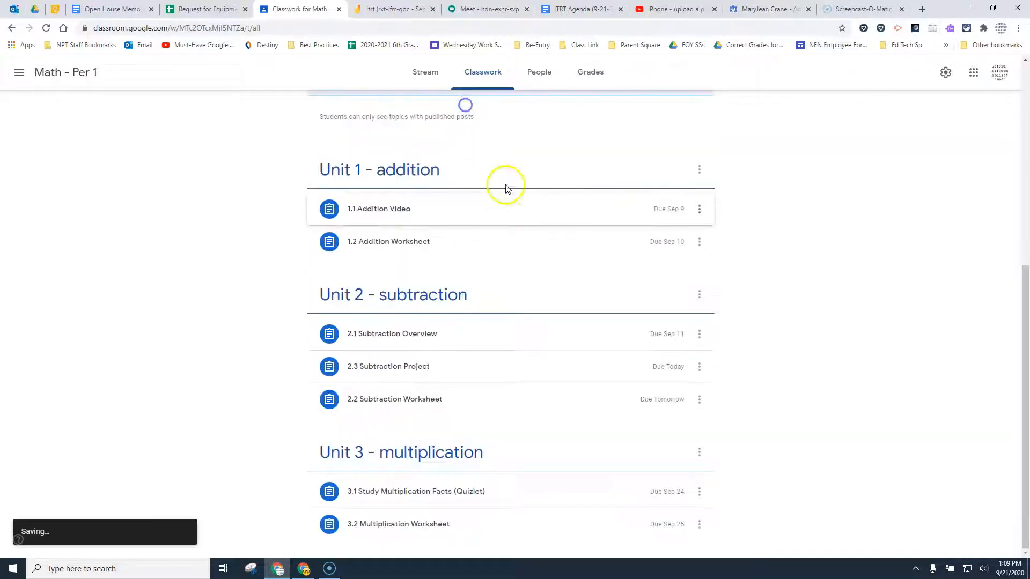
{"action": "left_click_drag", "start_coordinate": [488, 239], "coordinate": [508, 186]}
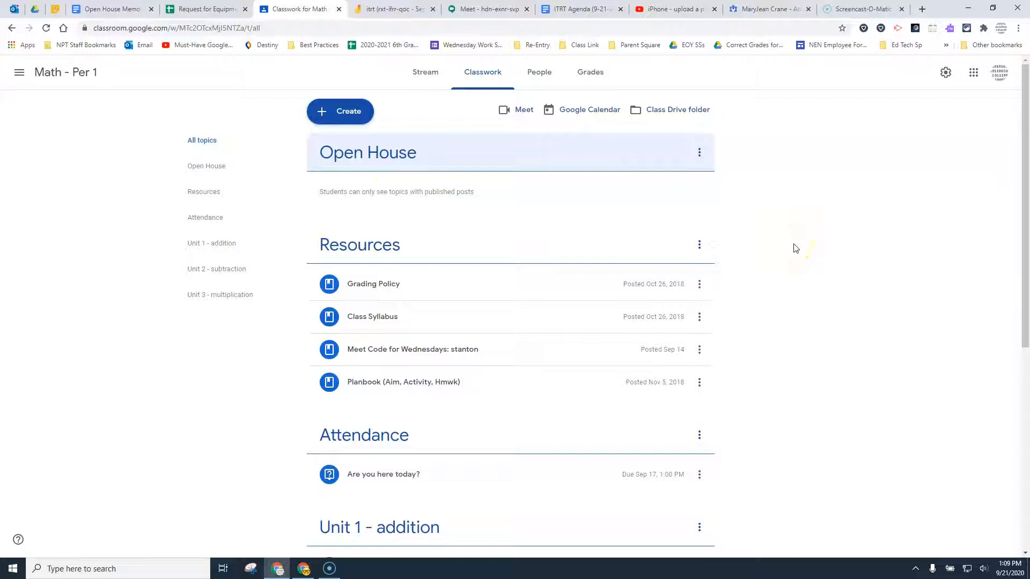
Step: Create a new classwork material titled "open house video"
{"action": "left_click", "coordinate": [323, 116]}
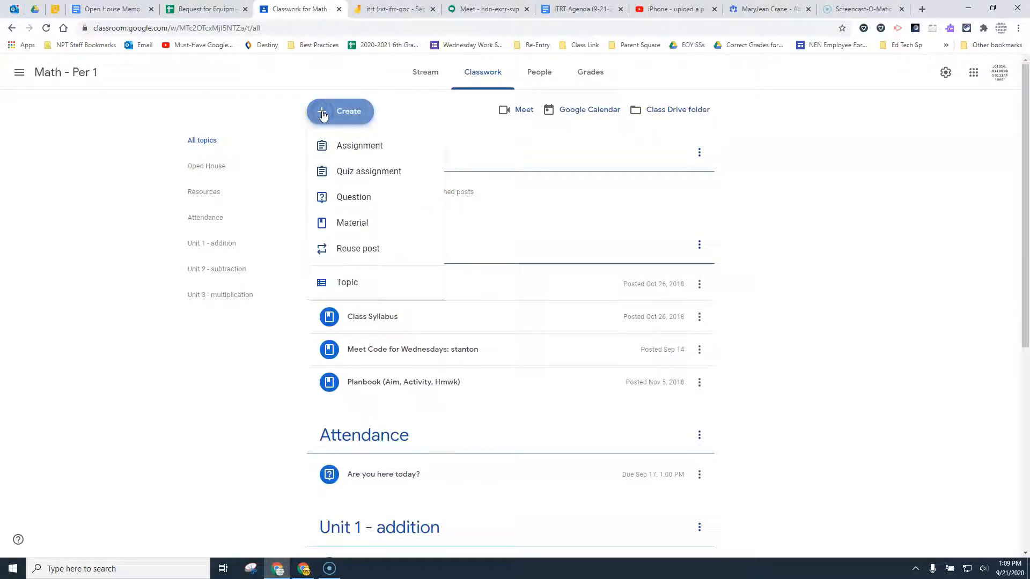
{"action": "left_click", "coordinate": [348, 228]}
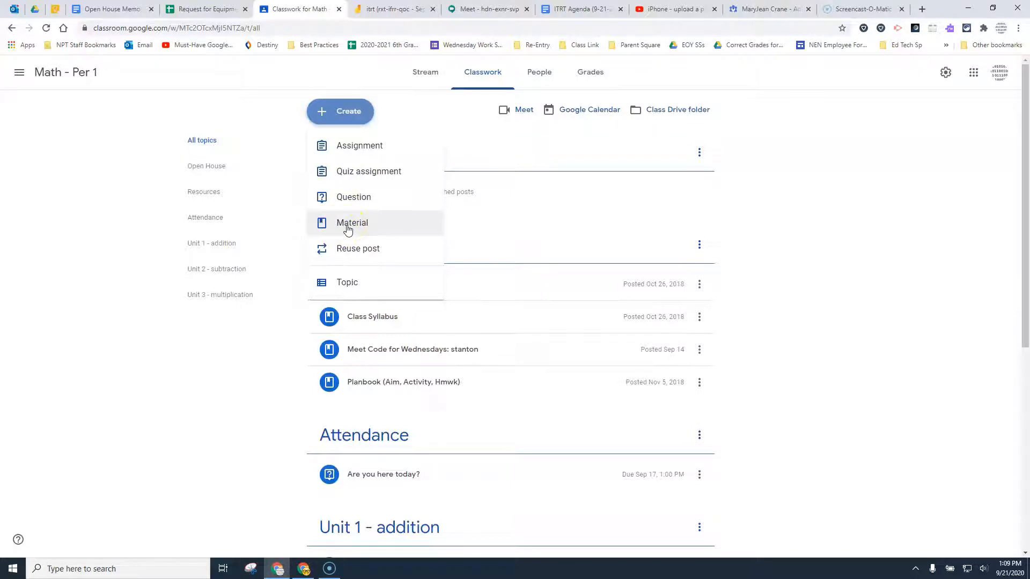
{"action": "left_click", "coordinate": [354, 228]}
{"action": "left_click", "coordinate": [358, 228]}
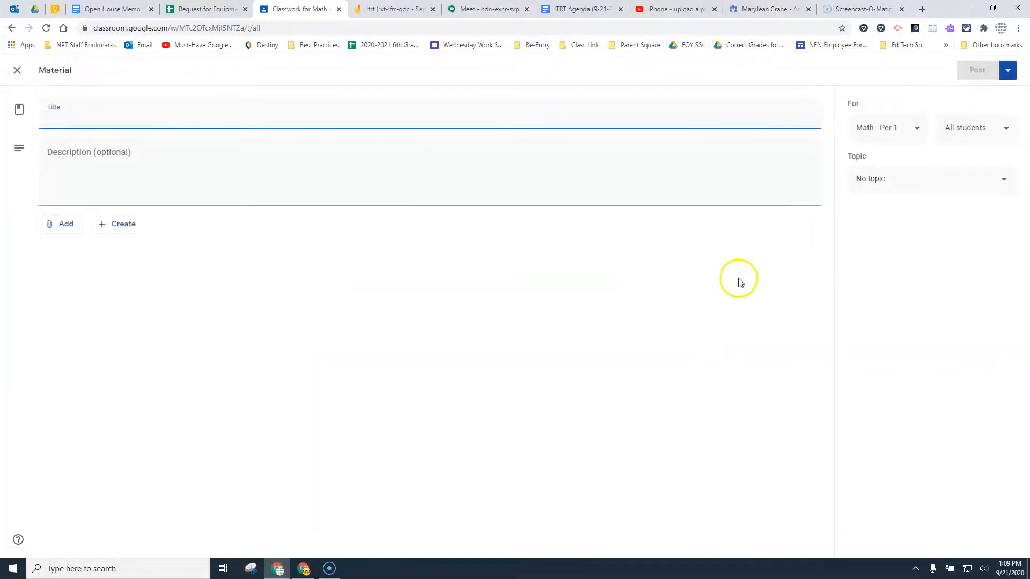
{"action": "type", "text": "open house video"}
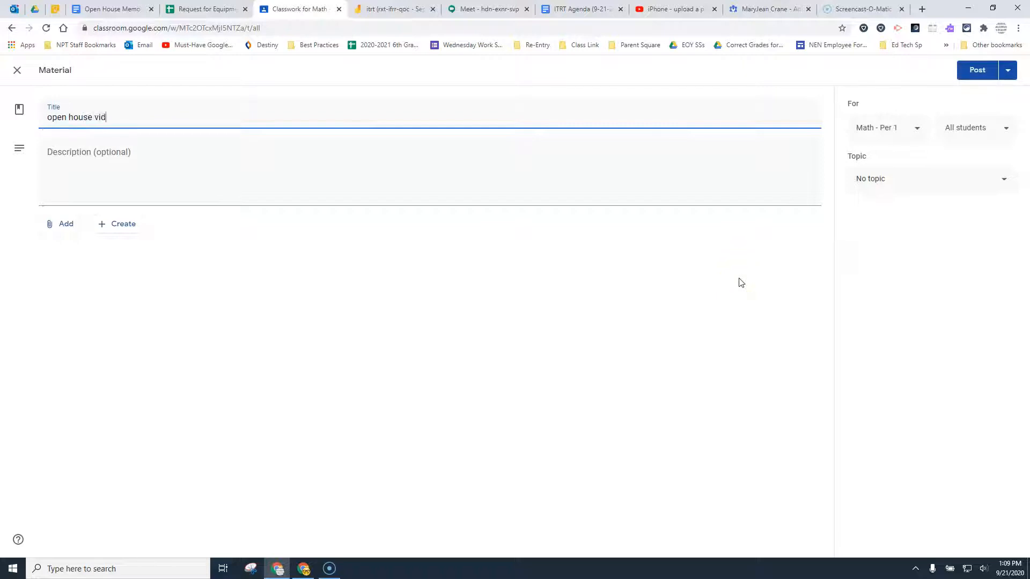
Step: Attach "open house video 2020.mp4" from the Screencastify folder in Google Drive to the material
{"action": "left_click", "coordinate": [65, 228]}
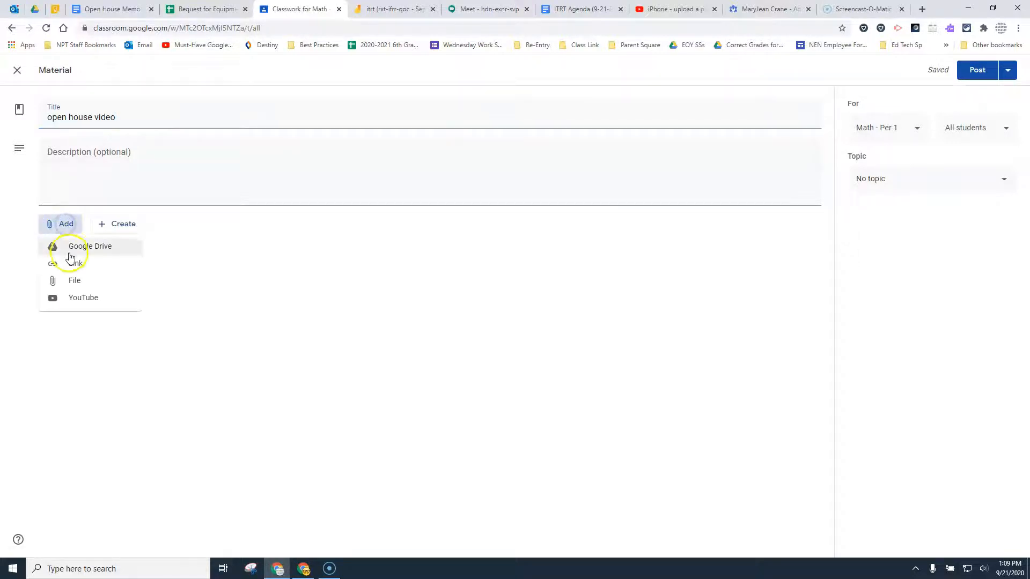
{"action": "left_click", "coordinate": [70, 249]}
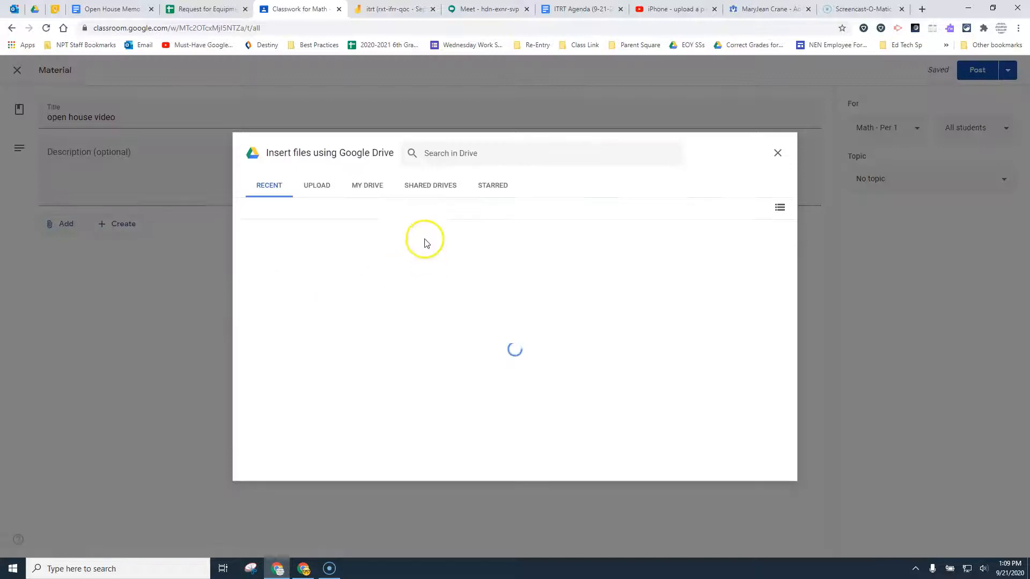
{"action": "left_click", "coordinate": [370, 189]}
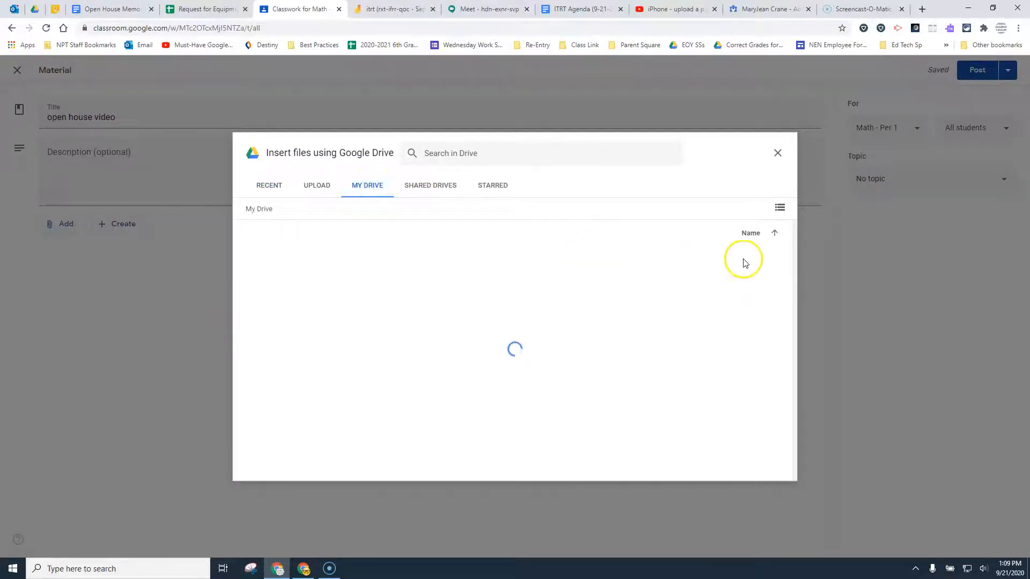
{"action": "left_click_drag", "start_coordinate": [795, 257], "coordinate": [791, 370]}
{"action": "scroll", "coordinate": [699, 390], "scroll_direction": "down", "scroll_amount": 10}
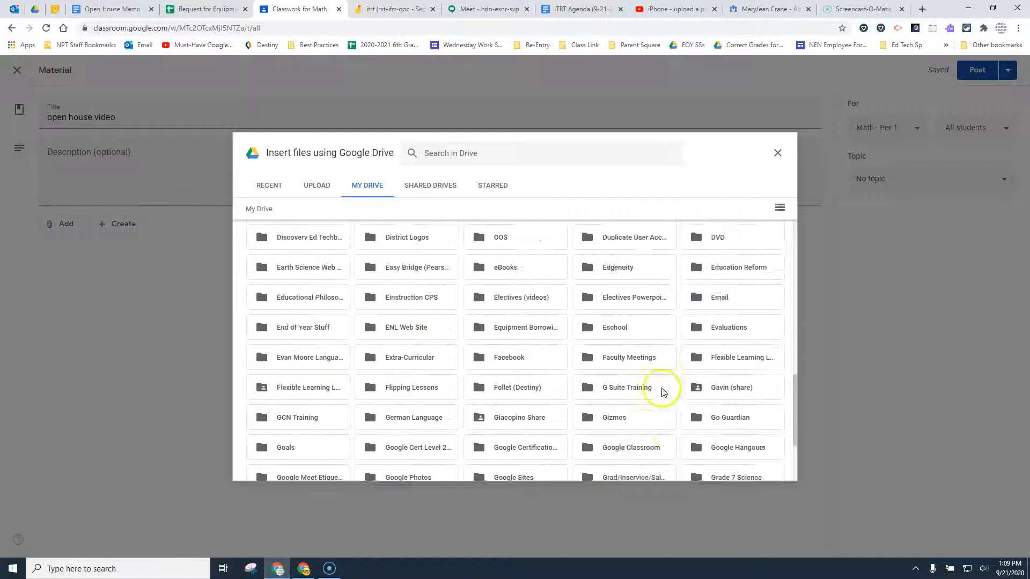
{"action": "scroll", "coordinate": [646, 387], "scroll_direction": "down", "scroll_amount": 8}
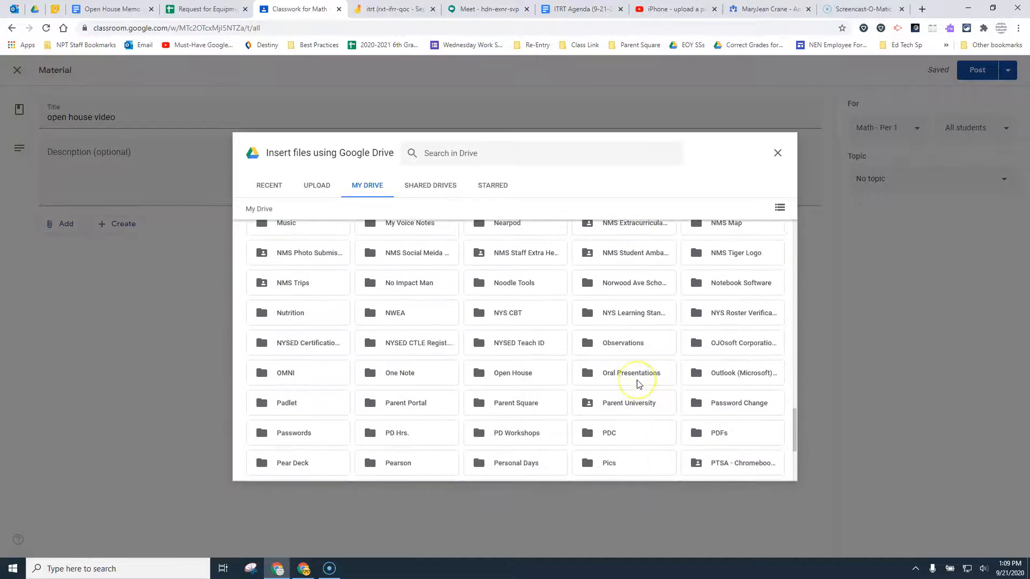
{"action": "scroll", "coordinate": [639, 384], "scroll_direction": "down", "scroll_amount": 1}
{"action": "left_click", "coordinate": [517, 395]}
{"action": "left_click", "coordinate": [507, 395]}
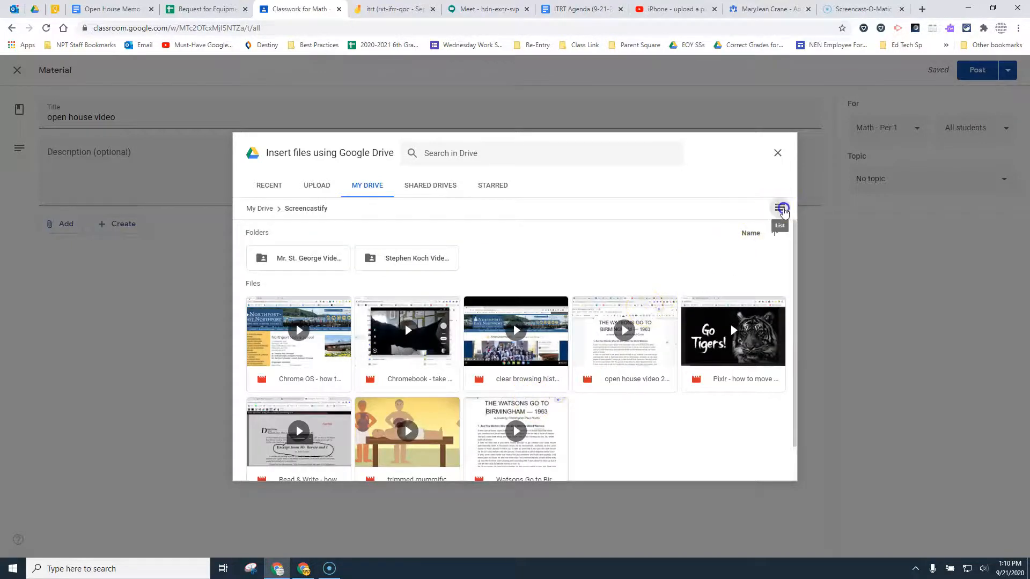
{"action": "left_click", "coordinate": [780, 208]}
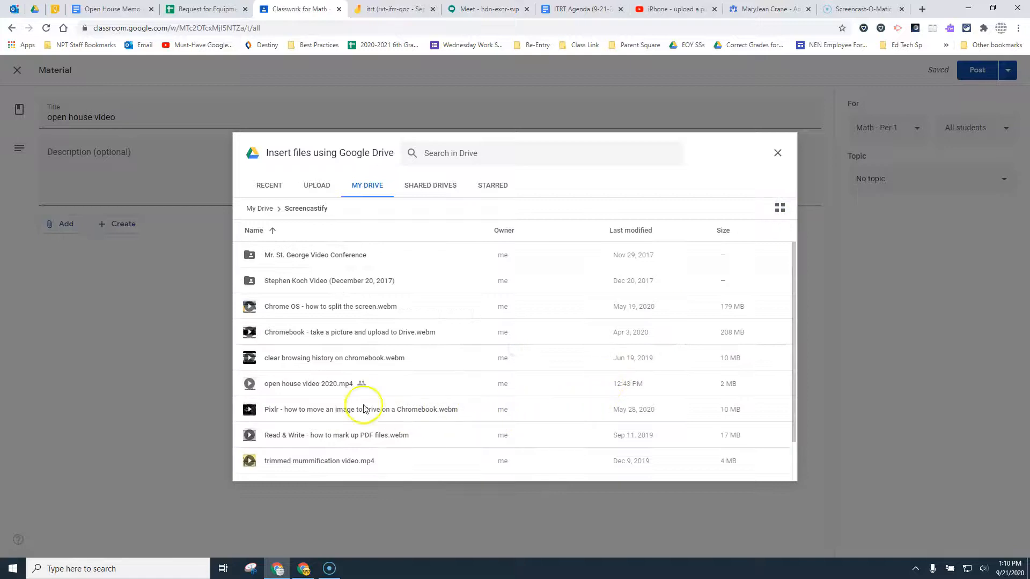
{"action": "left_click", "coordinate": [307, 385]}
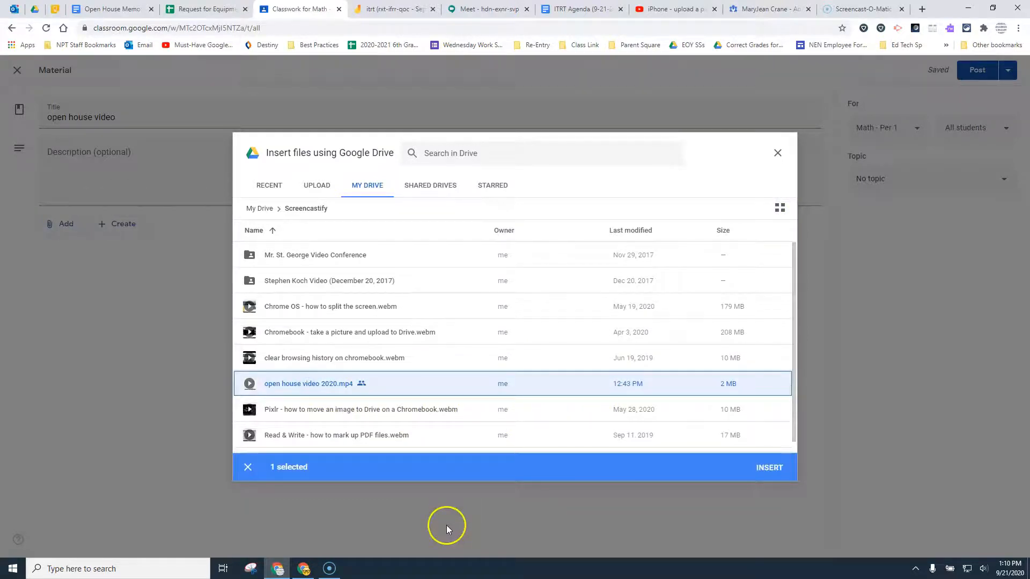
{"action": "left_click", "coordinate": [768, 469]}
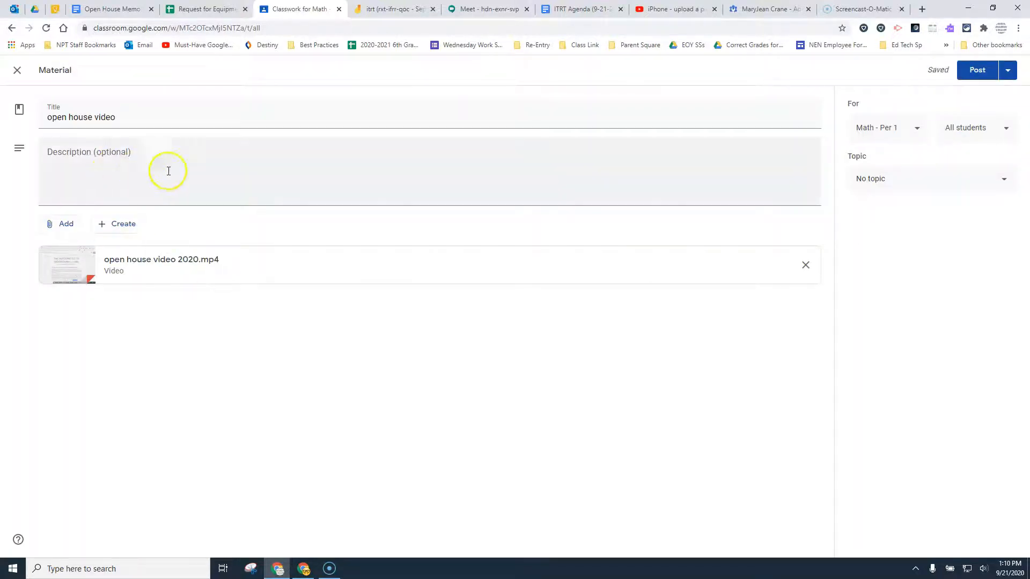
Step: Assign the material to the Open House topic and schedule its posting for Oct 13, 2020 at 6 PM
{"action": "left_click", "coordinate": [1005, 184]}
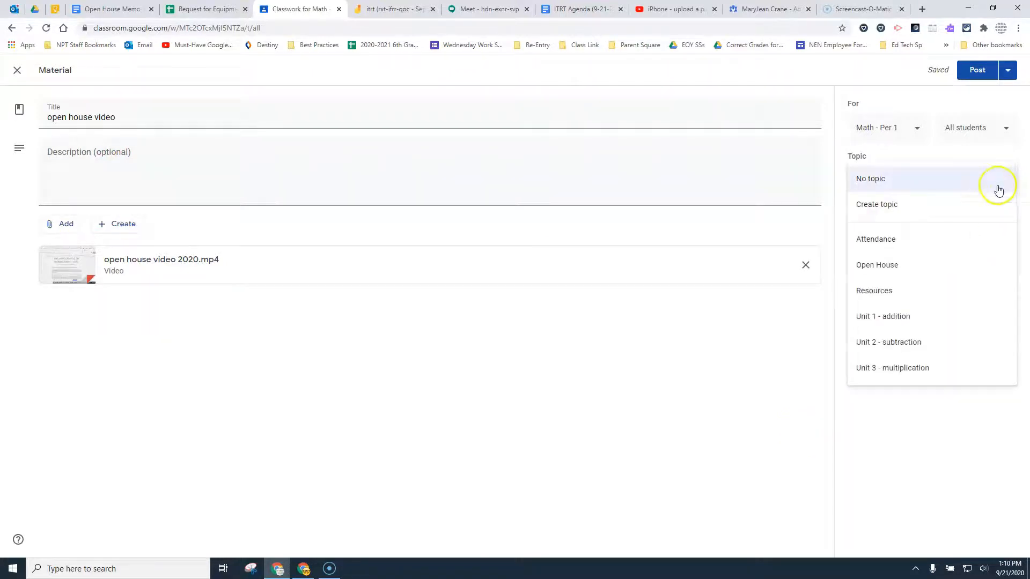
{"action": "left_click", "coordinate": [902, 269]}
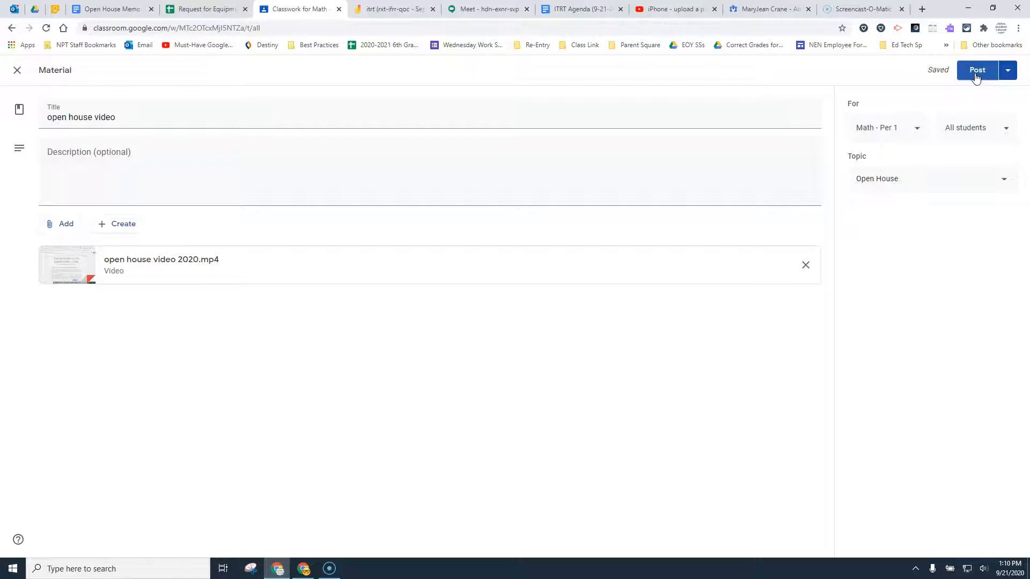
{"action": "left_click", "coordinate": [1008, 72]}
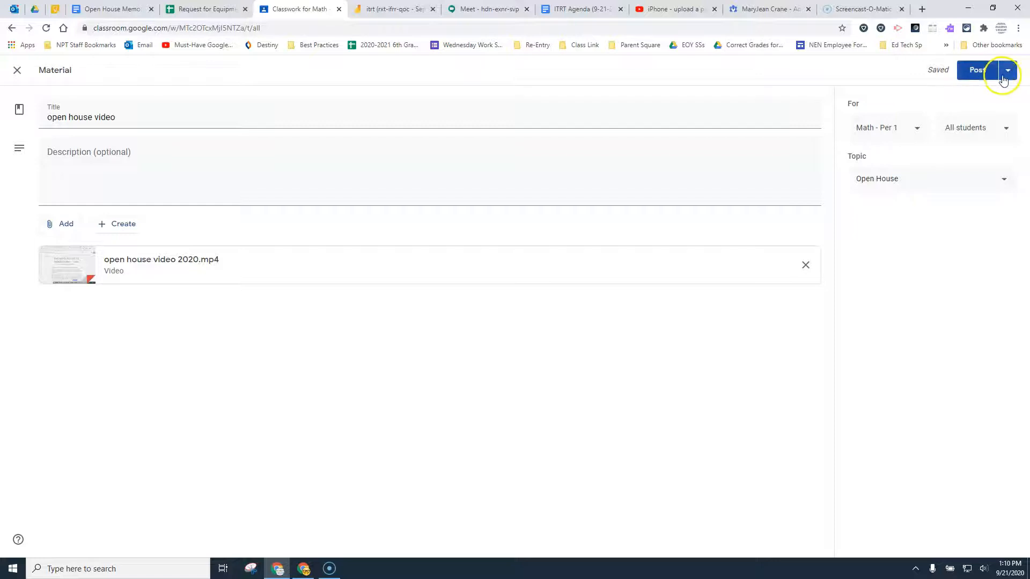
{"action": "left_click", "coordinate": [1009, 72]}
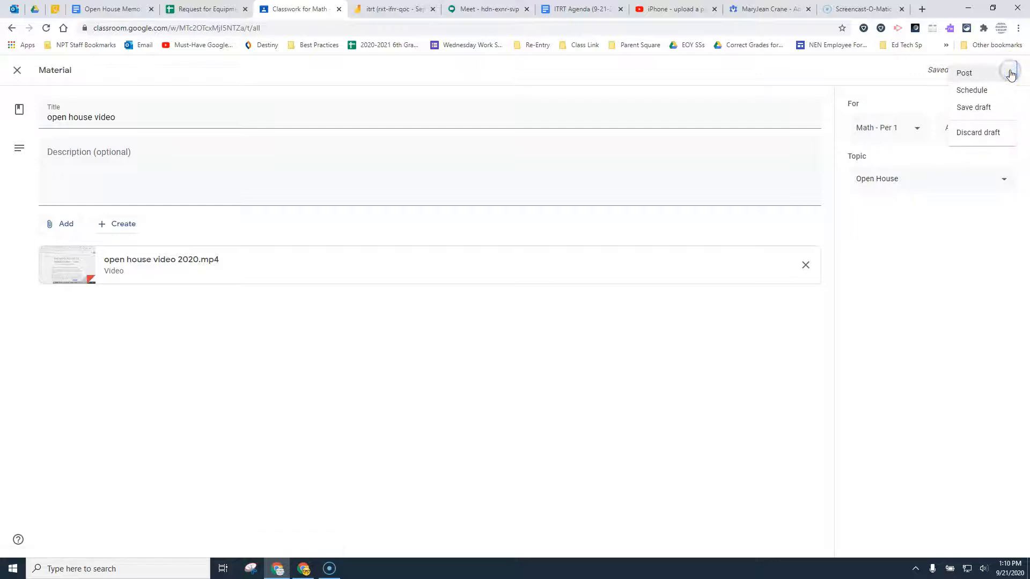
{"action": "left_click", "coordinate": [986, 92]}
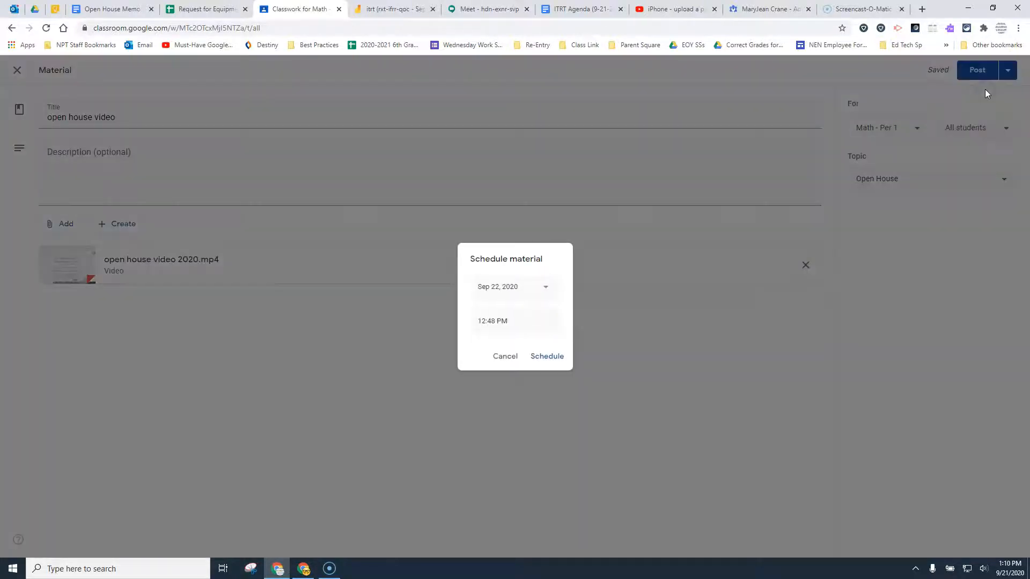
{"action": "left_click", "coordinate": [504, 288]}
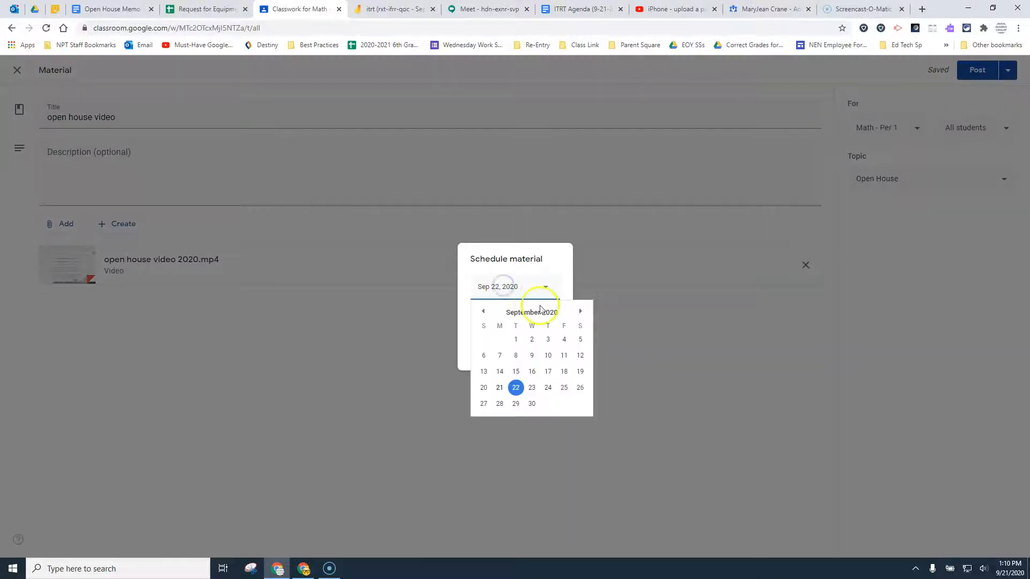
{"action": "left_click", "coordinate": [581, 311]}
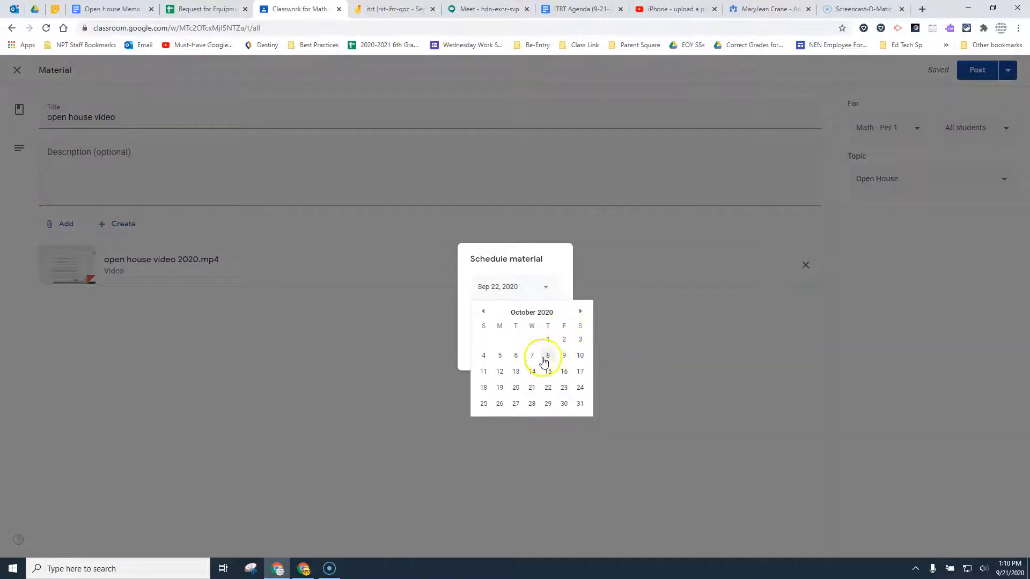
{"action": "left_click", "coordinate": [514, 372]}
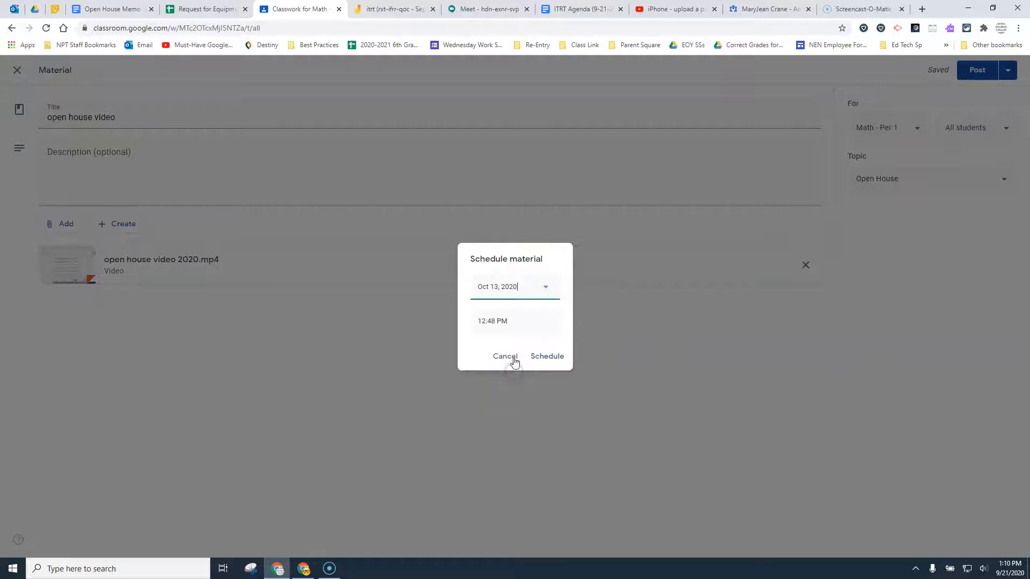
{"action": "left_click", "coordinate": [495, 323]}
{"action": "type", "text": "6 pm"}
{"action": "left_click", "coordinate": [547, 361]}
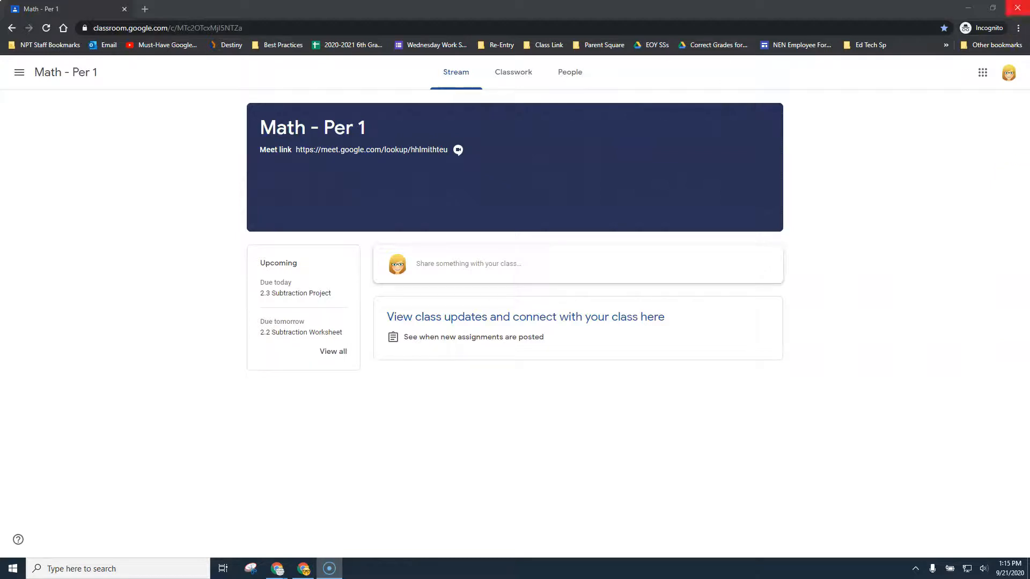
Step: Check the classwork of Math - Per 1 in the student's view
{"action": "left_click", "coordinate": [510, 74]}
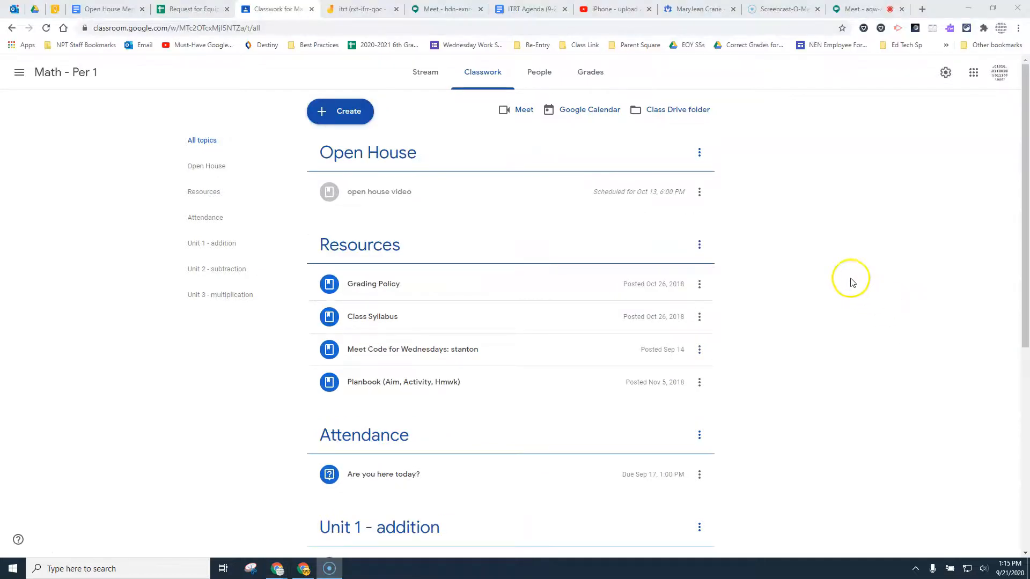
Step: Open the scheduled "open house video" material for editing and view its scheduling options
{"action": "left_click", "coordinate": [699, 192]}
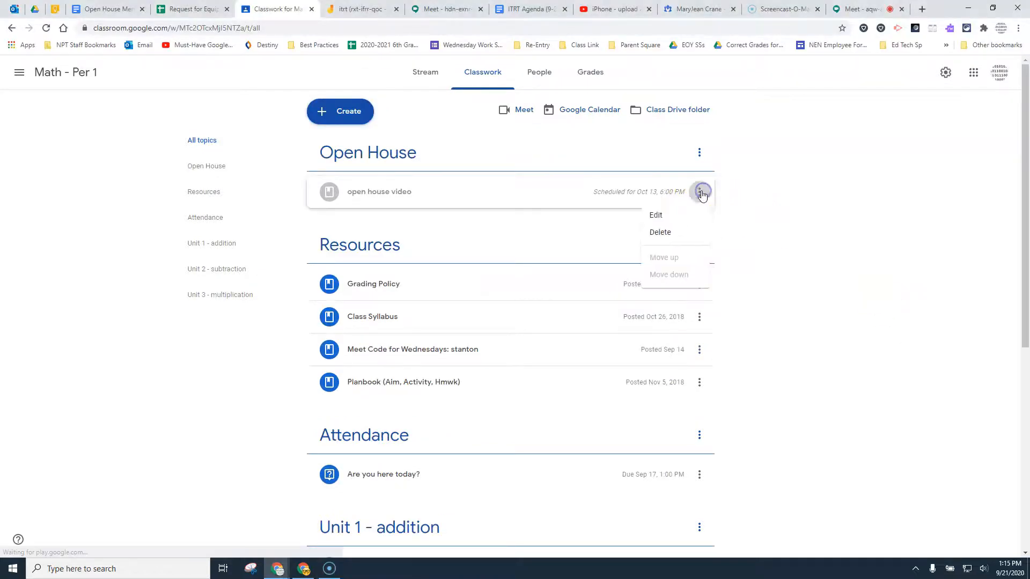
{"action": "left_click", "coordinate": [678, 217]}
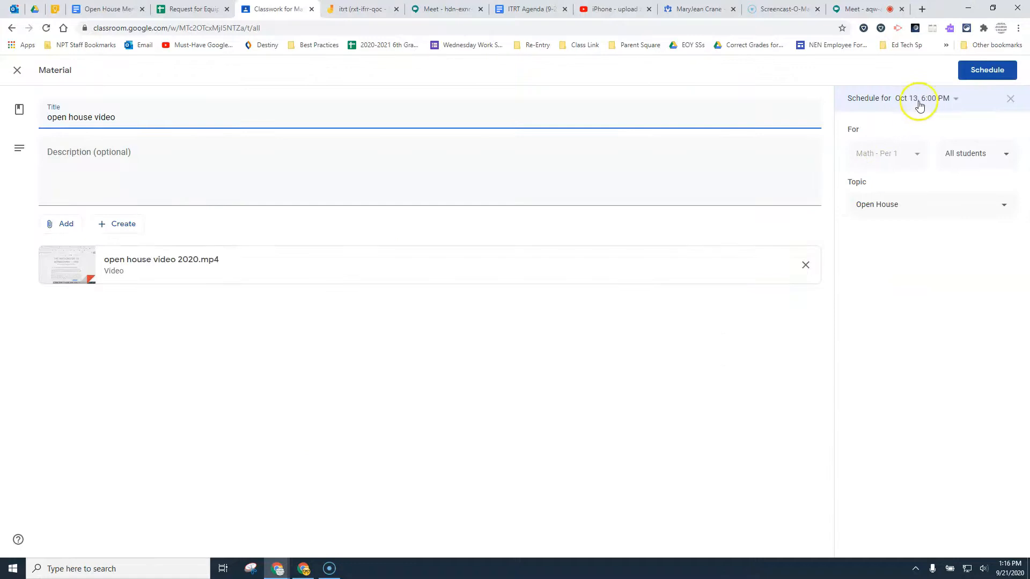
{"action": "left_click", "coordinate": [955, 99]}
{"action": "left_click", "coordinate": [920, 72]}
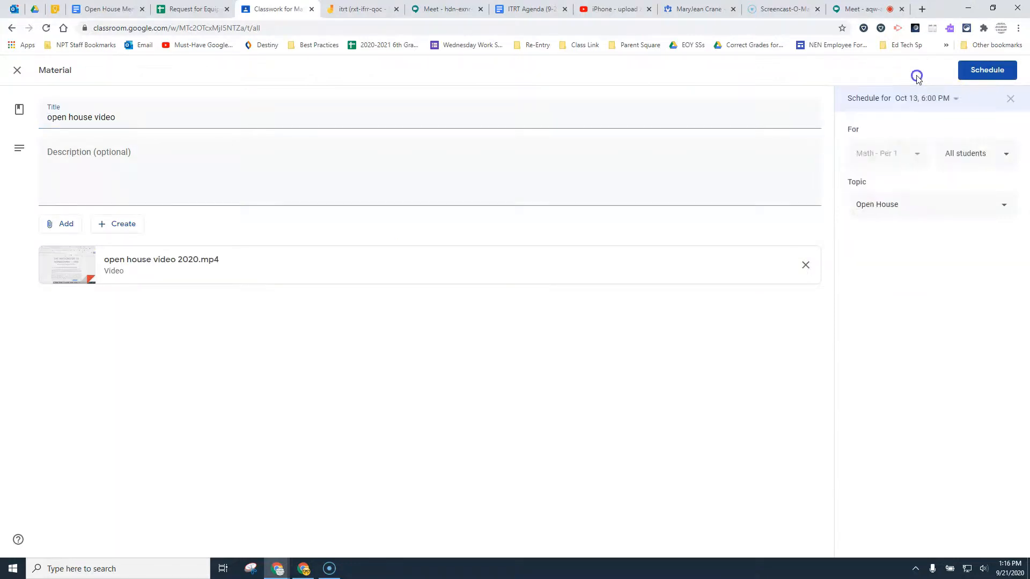
Step: Remove the scheduled date from the "open house video" material and post it immediately
{"action": "left_click", "coordinate": [1012, 101]}
{"action": "left_click", "coordinate": [979, 72]}
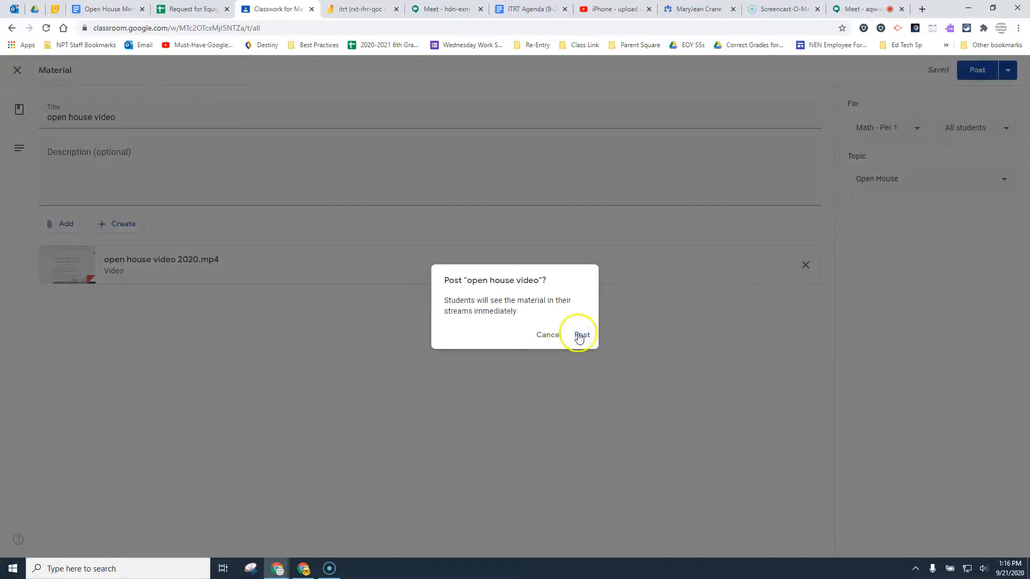
{"action": "left_click", "coordinate": [581, 335]}
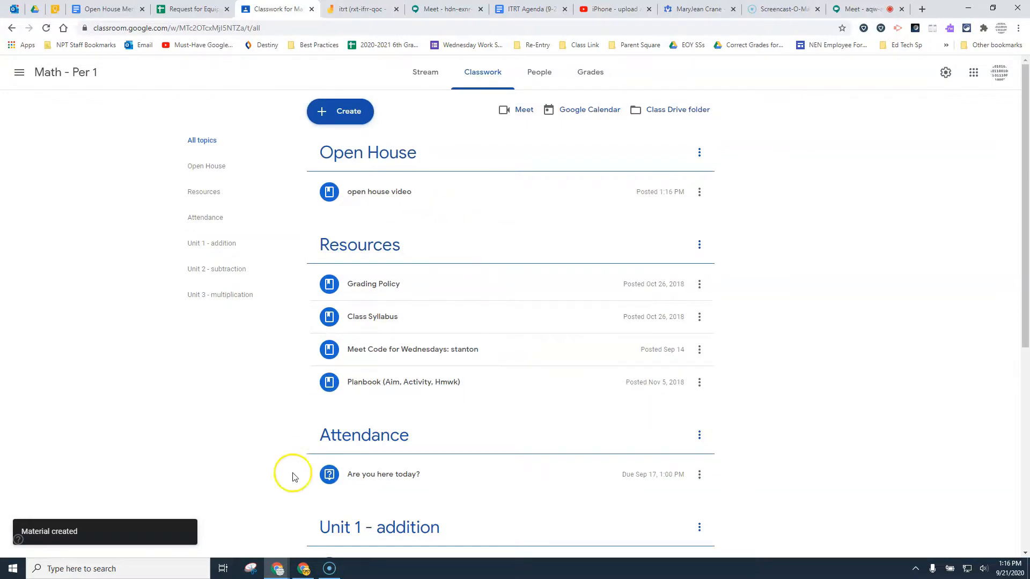
Step: Refresh the Math - Per 1 classwork in the student's view and check the class stream
{"action": "mouse_move", "coordinate": [277, 568]}
{"action": "left_click", "coordinate": [327, 530]}
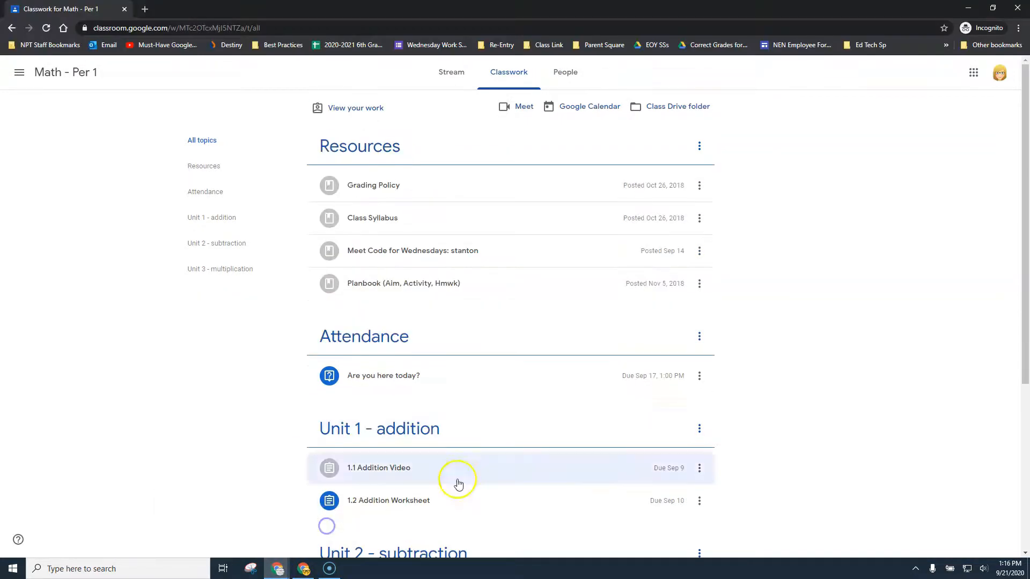
{"action": "left_click", "coordinate": [47, 28]}
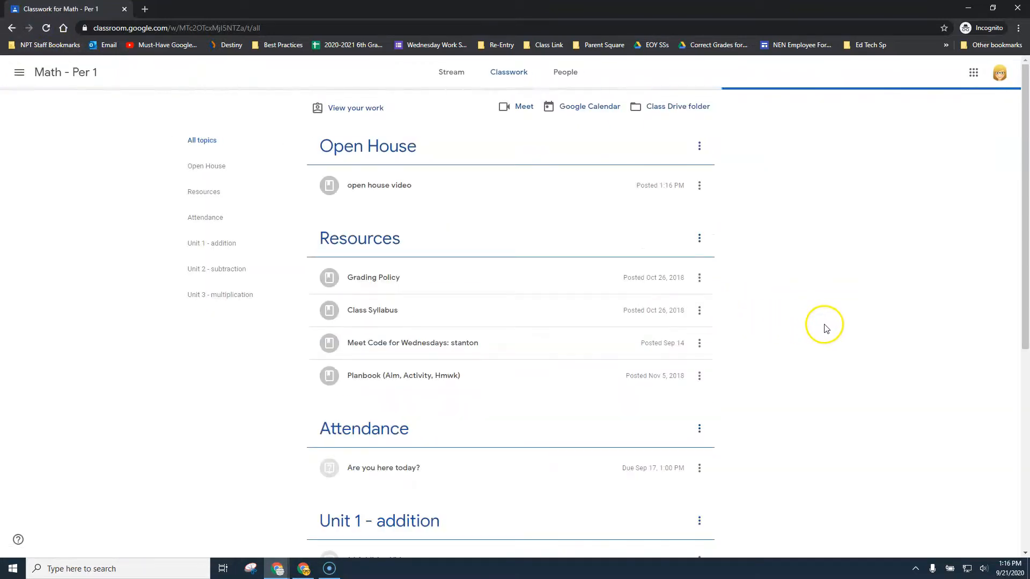
{"action": "left_click", "coordinate": [64, 74]}
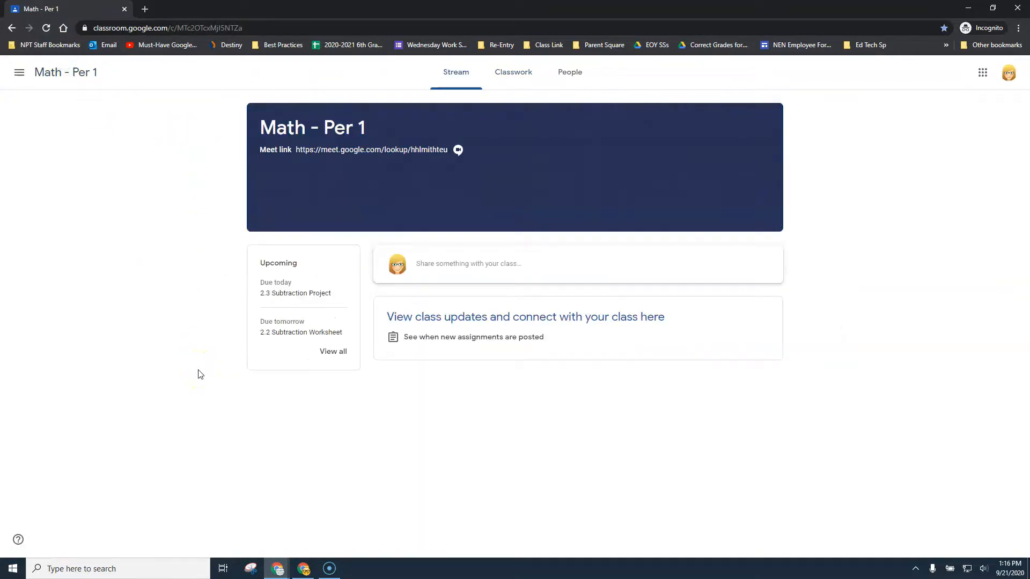
Step: Open the "open house video" material under the Open House topic of the student's classwork and view its details
{"action": "left_click", "coordinate": [508, 73]}
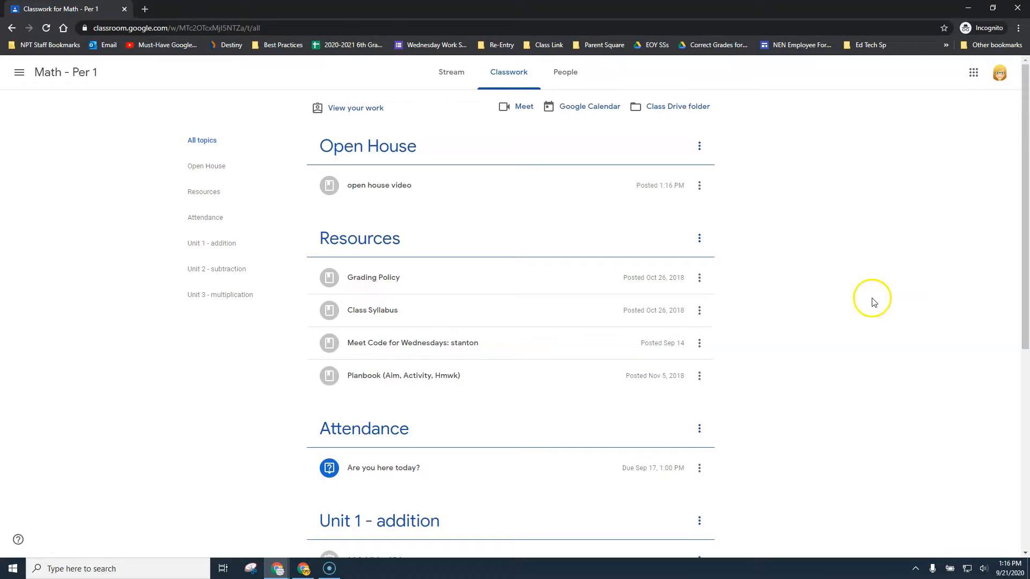
{"action": "left_click", "coordinate": [447, 188]}
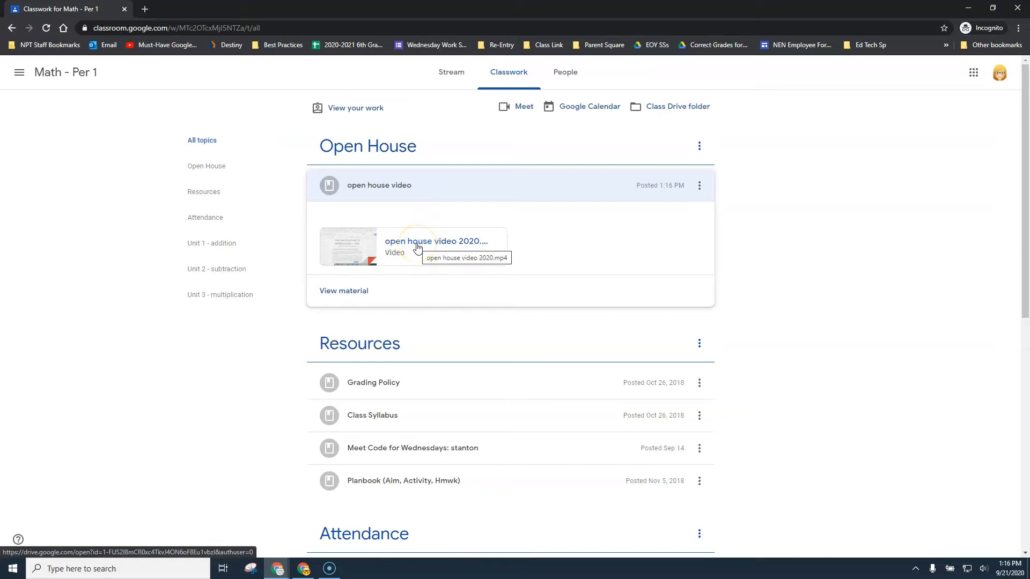
{"action": "left_click", "coordinate": [334, 291]}
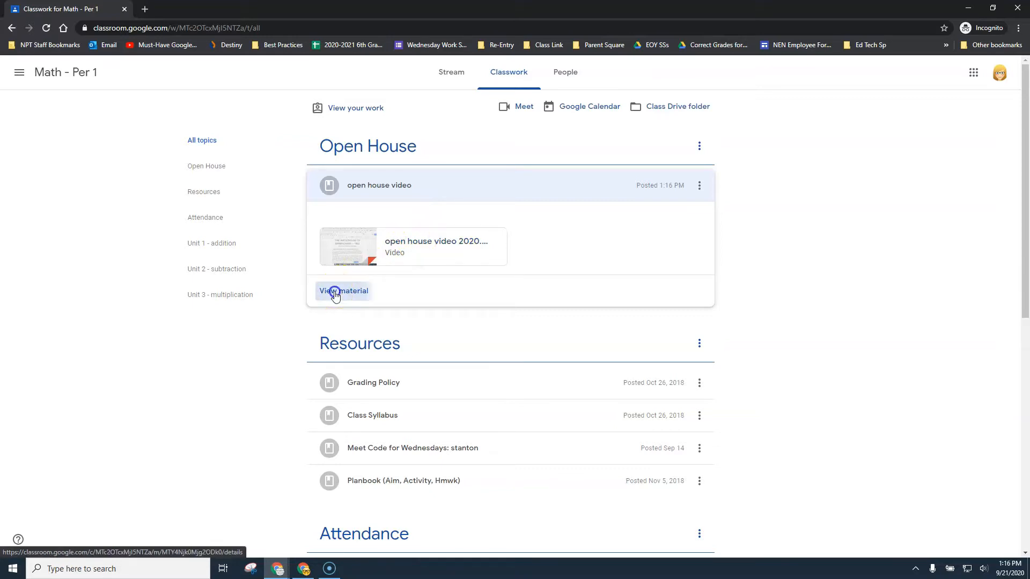